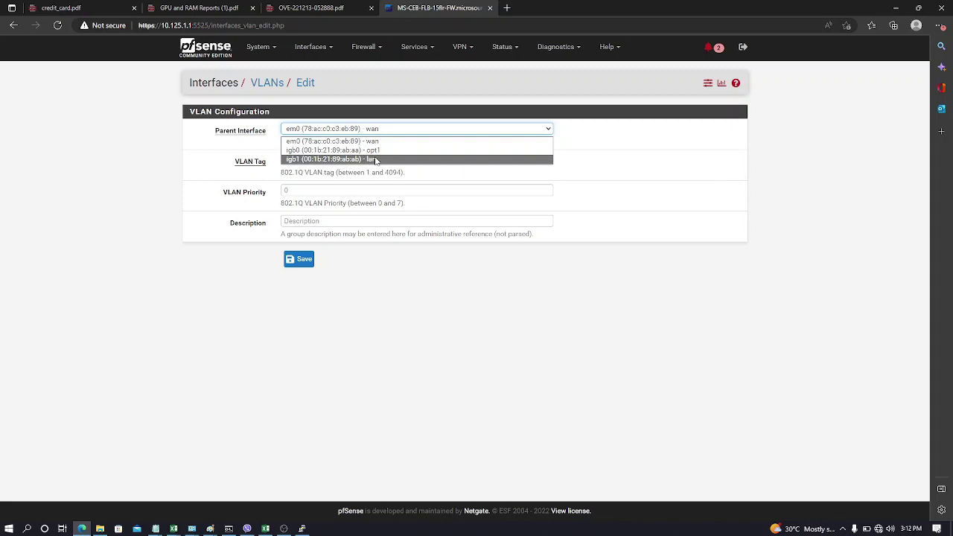
Step: Save a VLAN on parent interface igb0 (opt1) with VLAN tag 300 and the description Intracity
{"action": "left_click", "coordinate": [379, 151]}
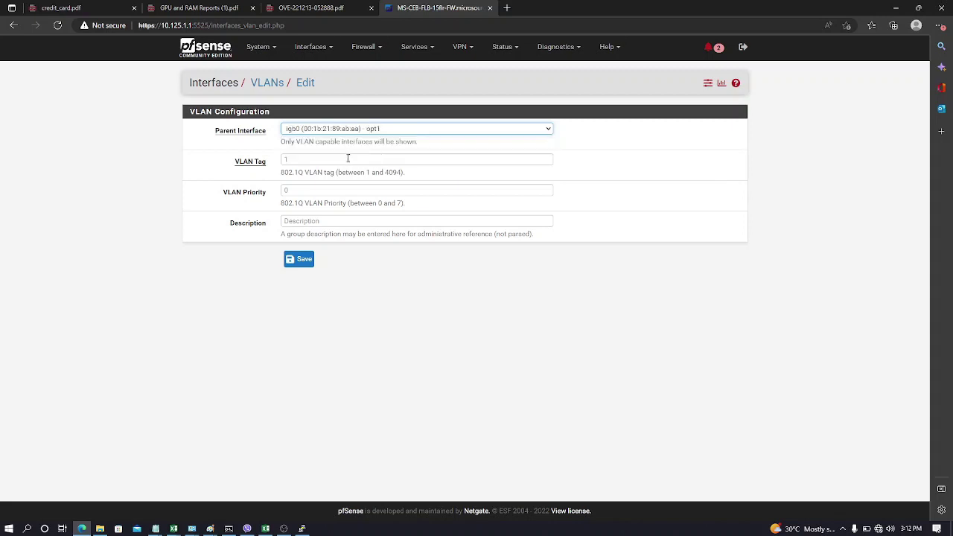
{"action": "left_click", "coordinate": [348, 160]}
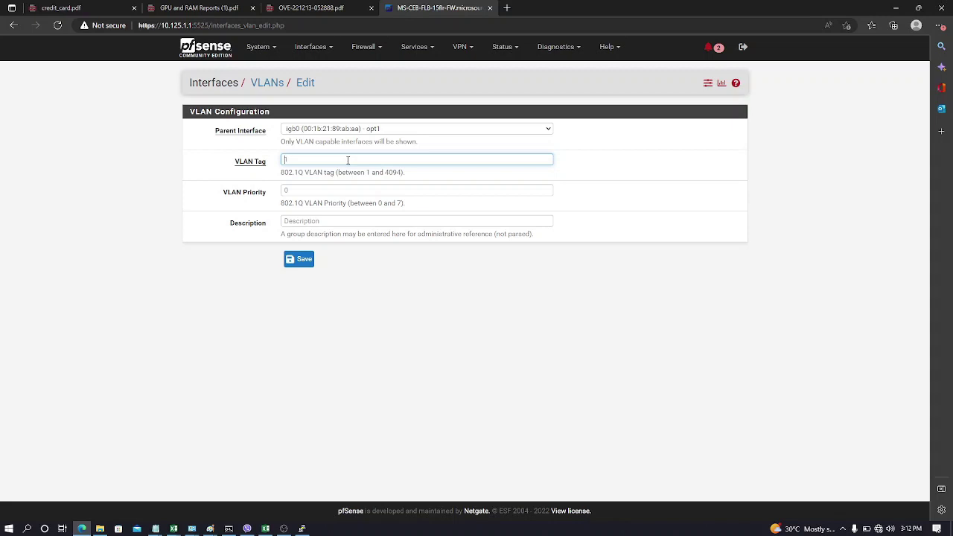
{"action": "type", "text": "300"}
{"action": "left_click", "coordinate": [348, 221]}
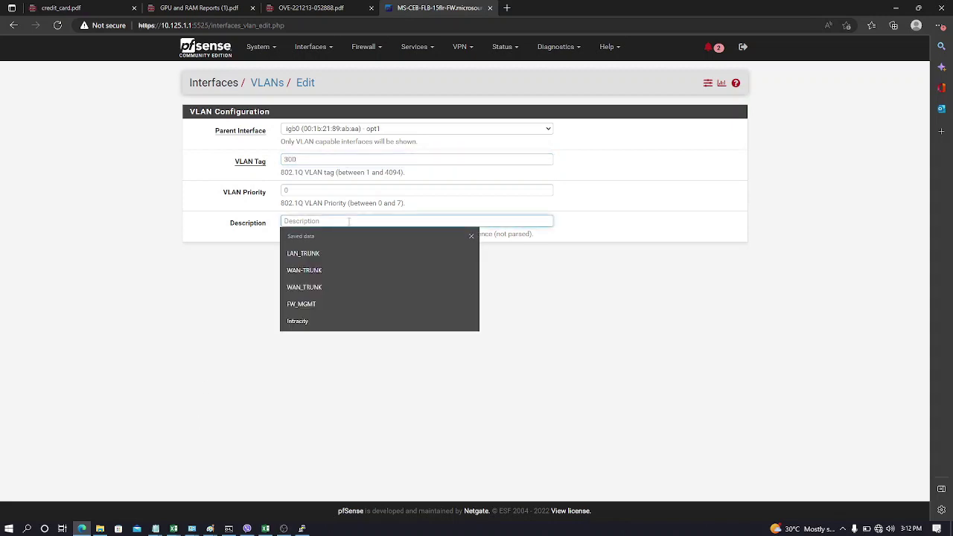
{"action": "left_click", "coordinate": [318, 321]}
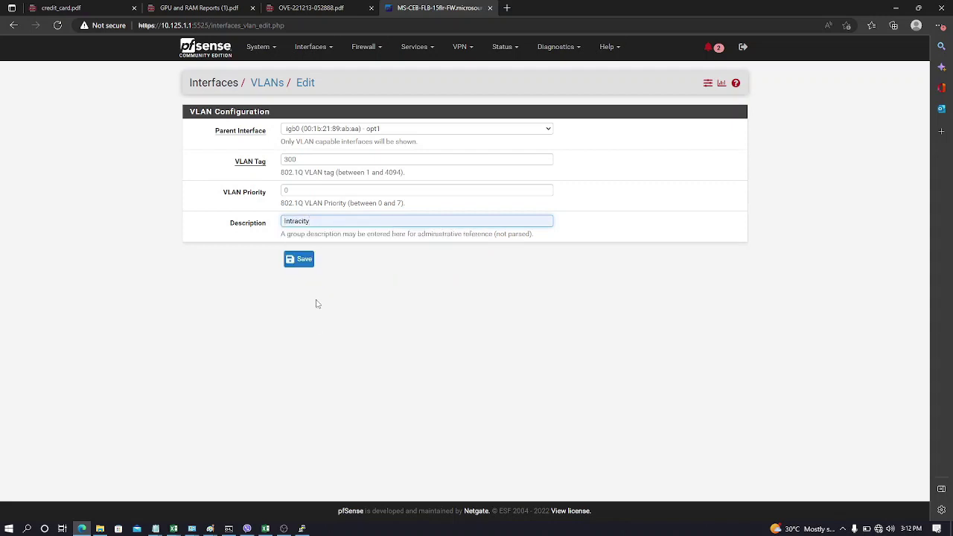
{"action": "left_click", "coordinate": [306, 261]}
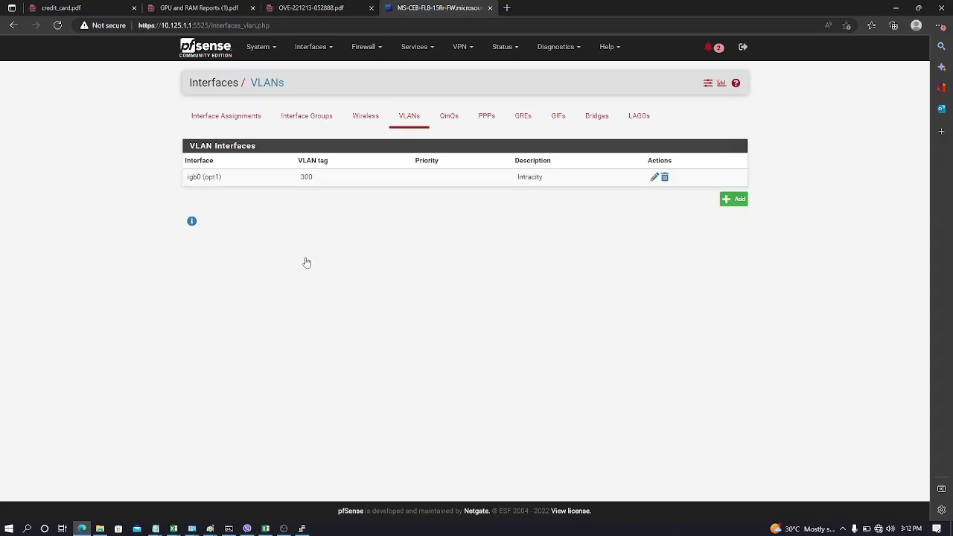
Step: Add a VLAN on parent interface em0 (wan) with tag 740 and the description FLB_Converge, and save it
{"action": "left_click", "coordinate": [733, 199]}
{"action": "left_click", "coordinate": [359, 159]}
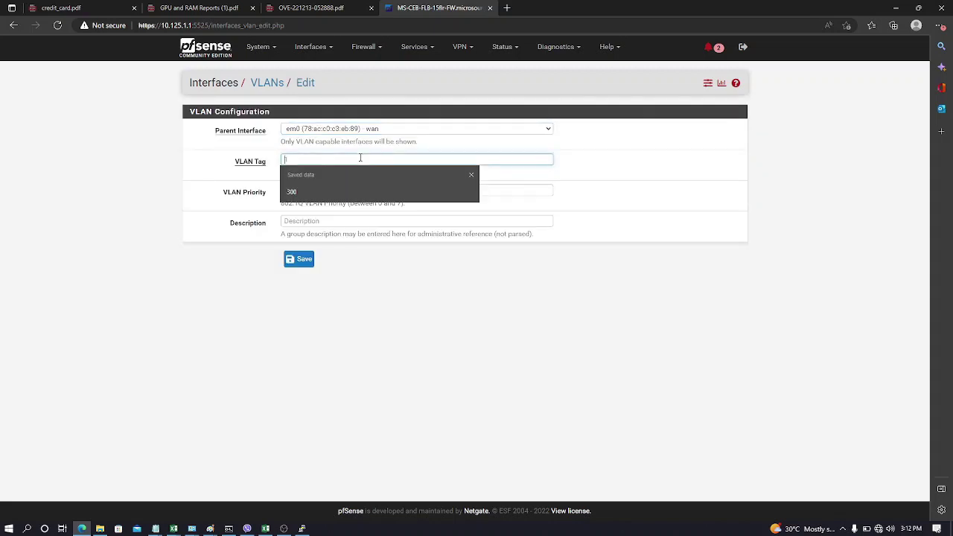
{"action": "type", "text": "740"}
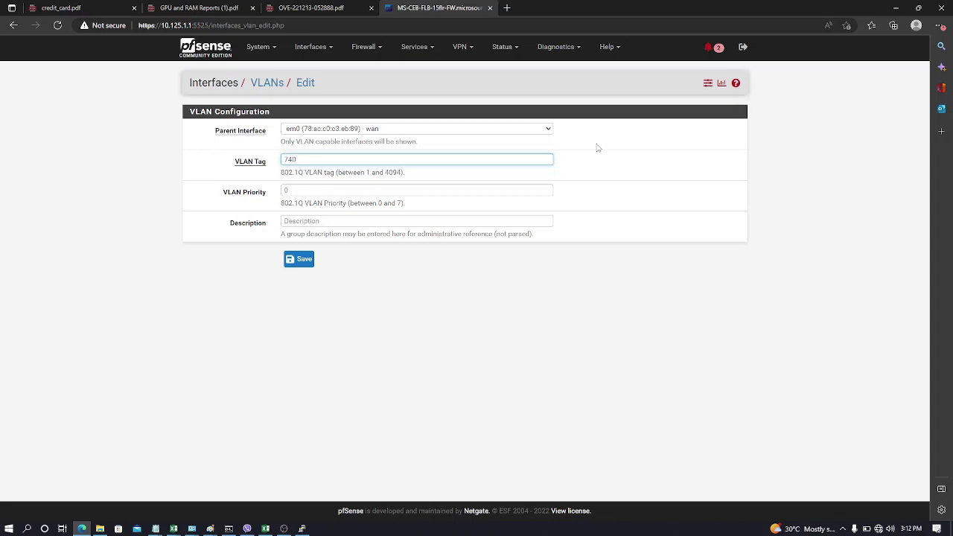
{"action": "left_click", "coordinate": [408, 222]}
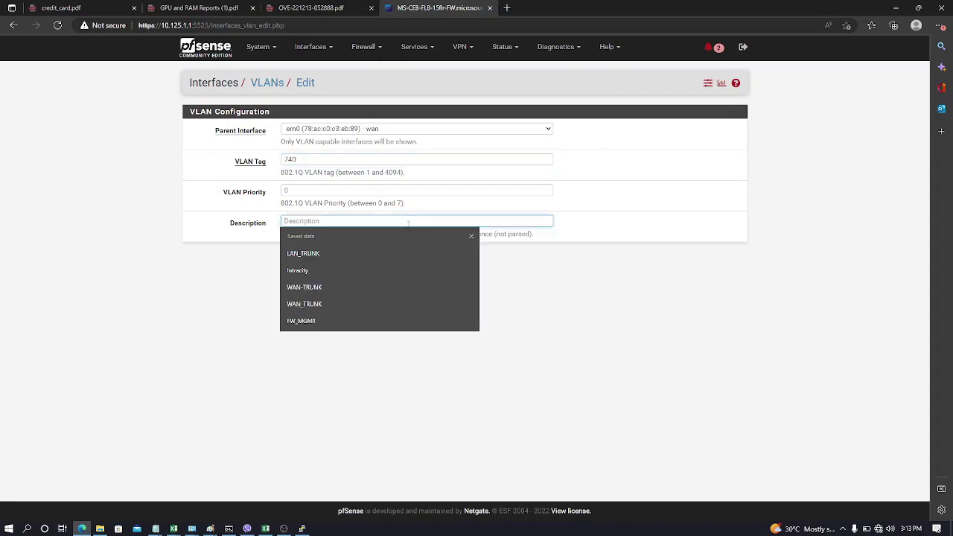
{"action": "type", "text": "FLB"}
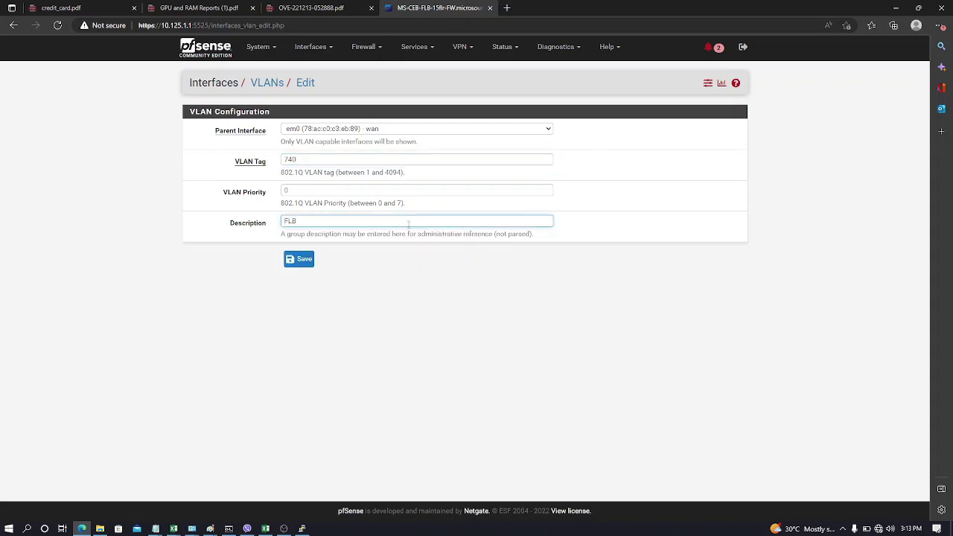
{"action": "type", "text": "_Converge"}
{"action": "left_click", "coordinate": [299, 261]}
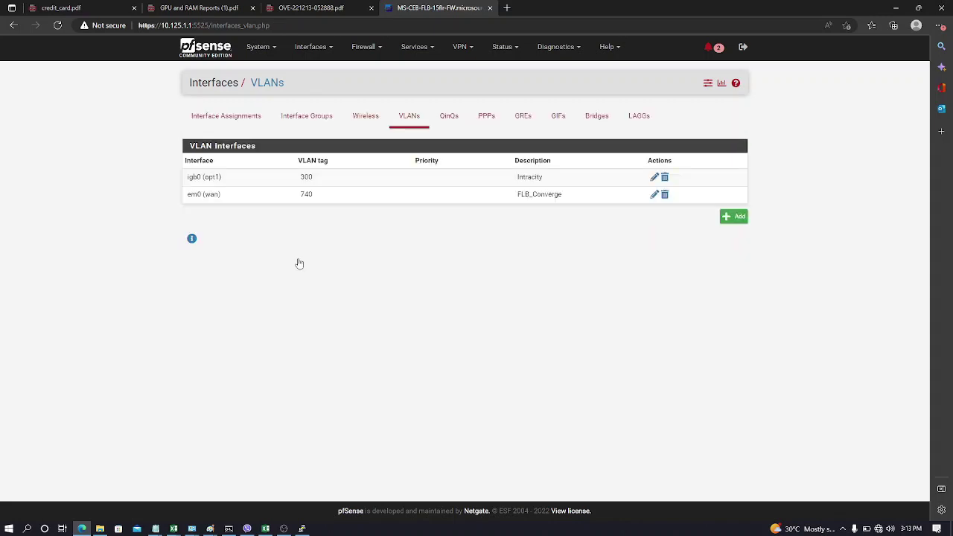
Step: Add a VLAN on parent interface igb1 (lan) with tag 5 and the description VLAN_MSIT_5, and save it
{"action": "left_click", "coordinate": [735, 217]}
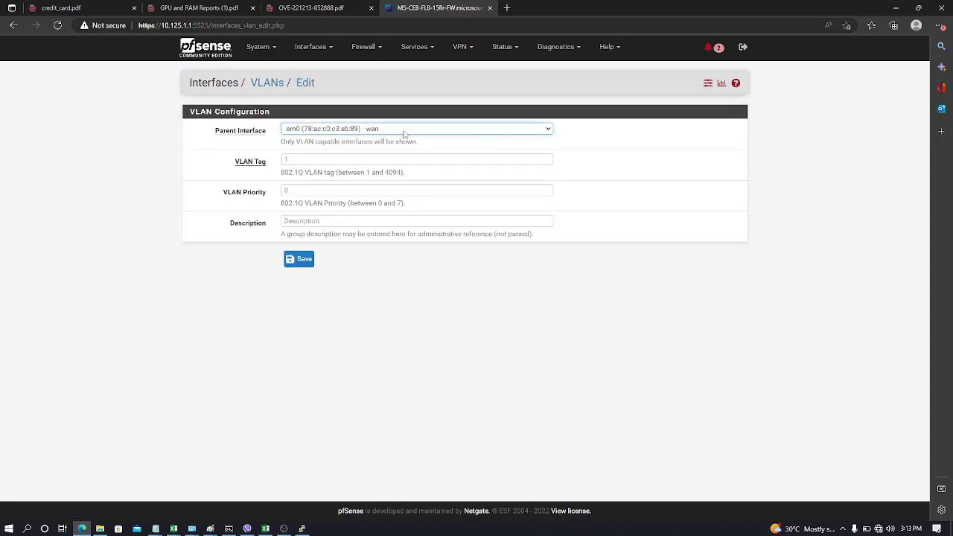
{"action": "left_click", "coordinate": [376, 159]}
{"action": "type", "text": "5"}
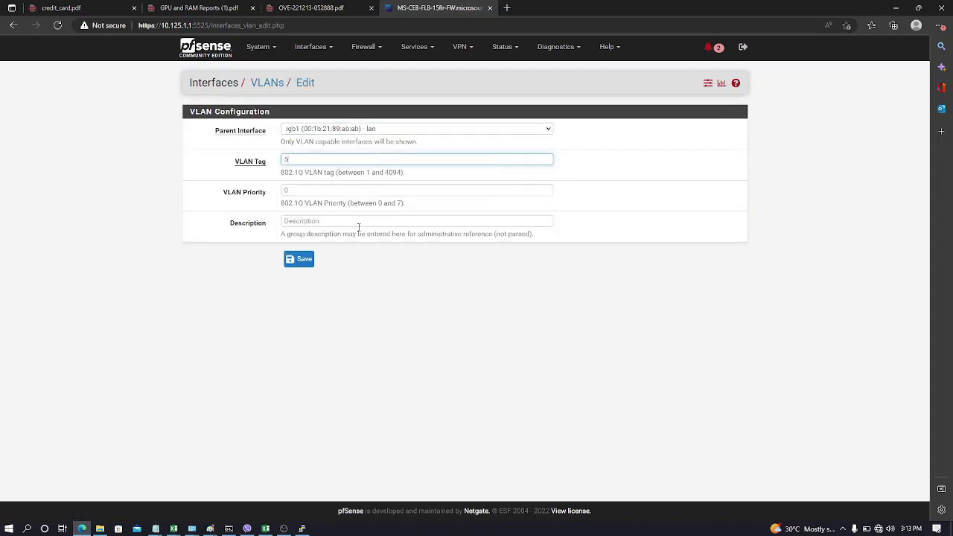
{"action": "left_click", "coordinate": [358, 223]}
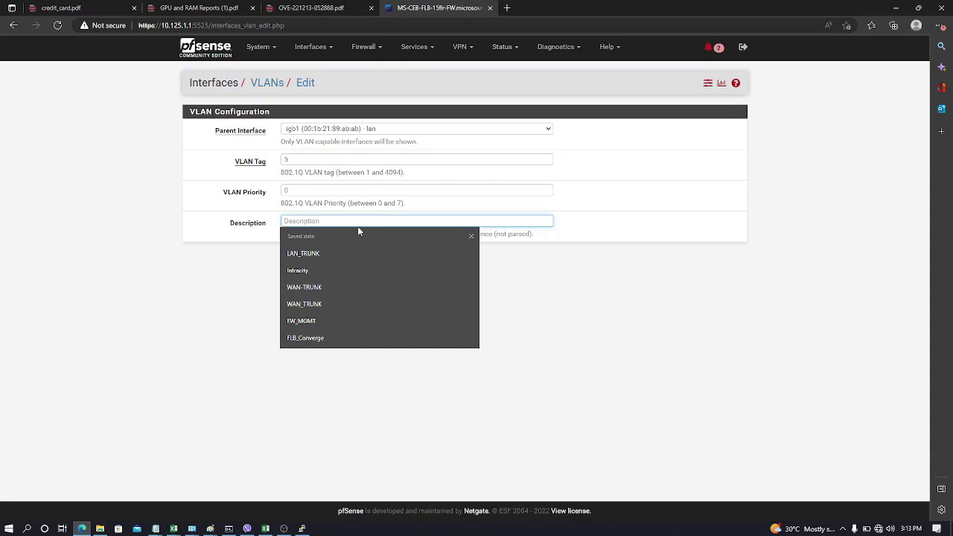
{"action": "type", "text": "VLAN"}
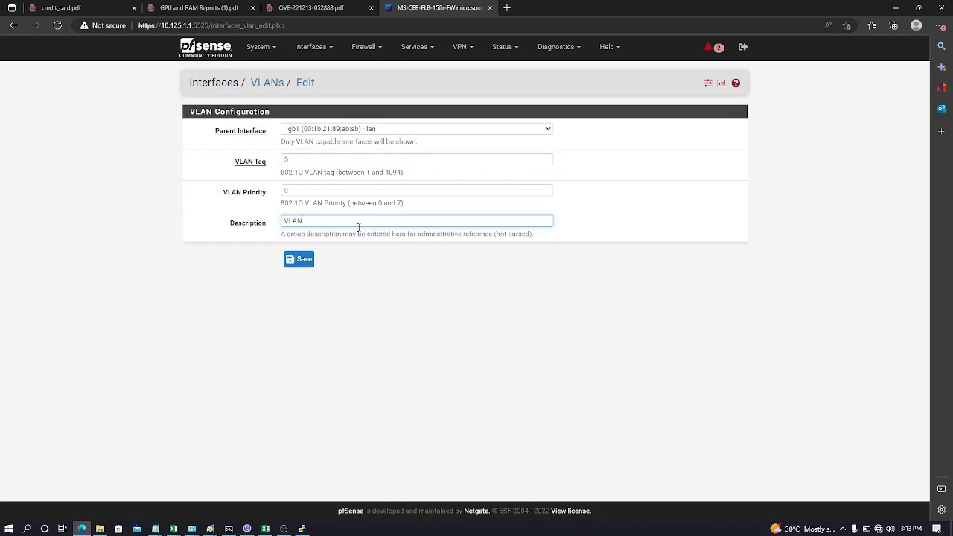
{"action": "type", "text": "_MSIT"}
{"action": "type", "text": "_5"}
{"action": "left_click", "coordinate": [297, 260]}
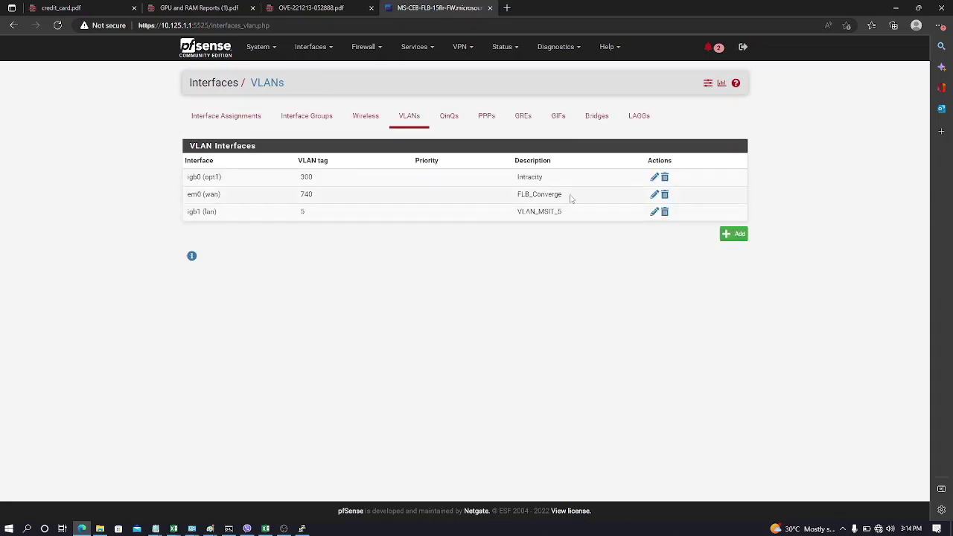
Step: Add a VLAN on parent interface igb1 (lan) with tag 10 and the description VLAN_WiFi-Native_10, and save it
{"action": "left_click", "coordinate": [736, 237]}
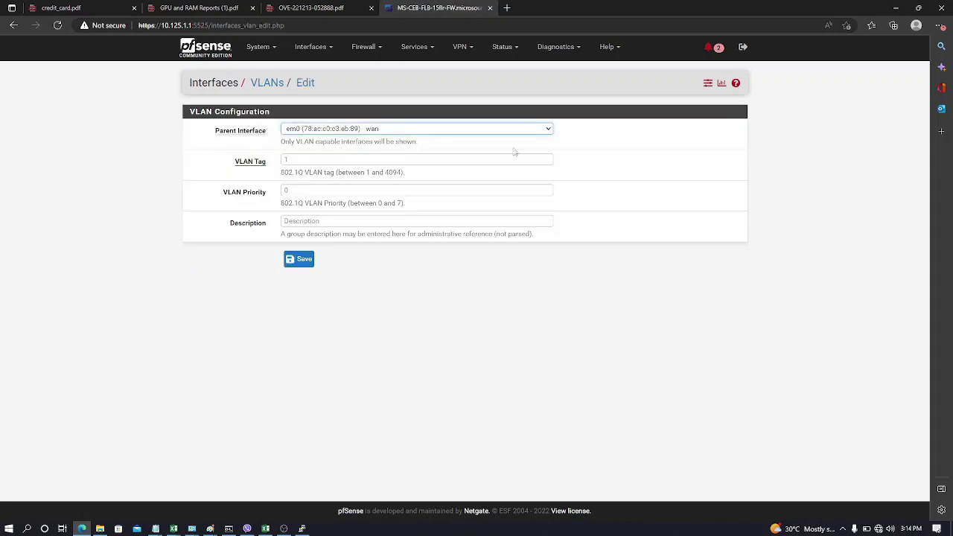
{"action": "left_click", "coordinate": [458, 131]}
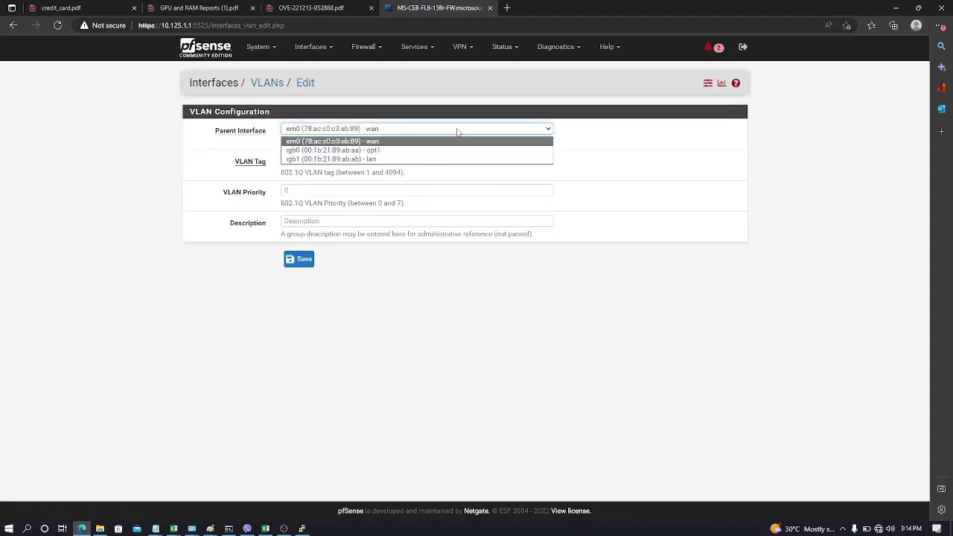
{"action": "left_click", "coordinate": [422, 158]}
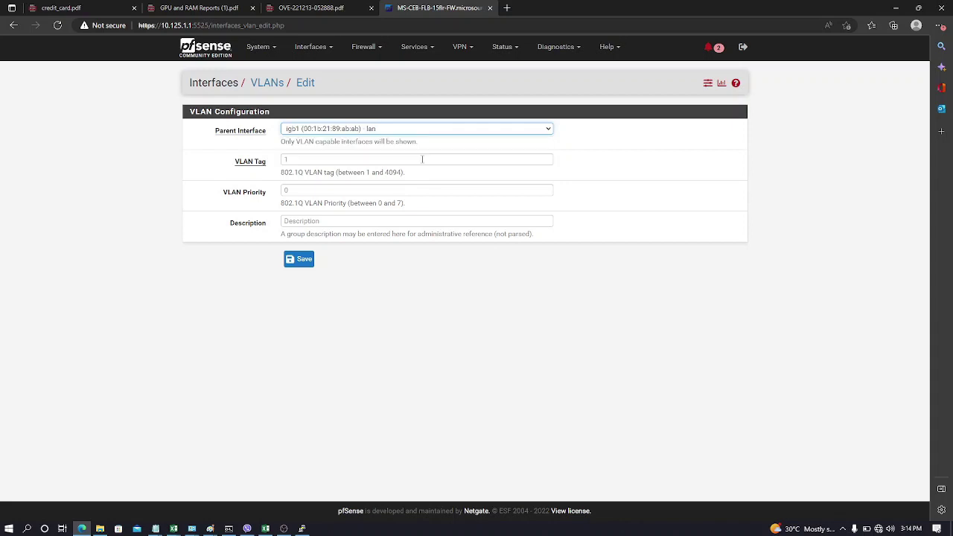
{"action": "left_click", "coordinate": [395, 158]}
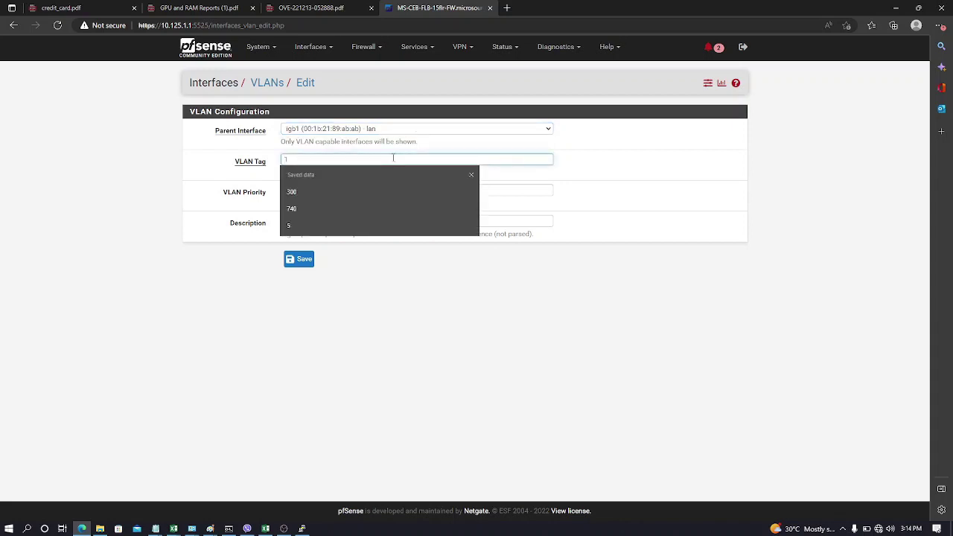
{"action": "type", "text": "10"}
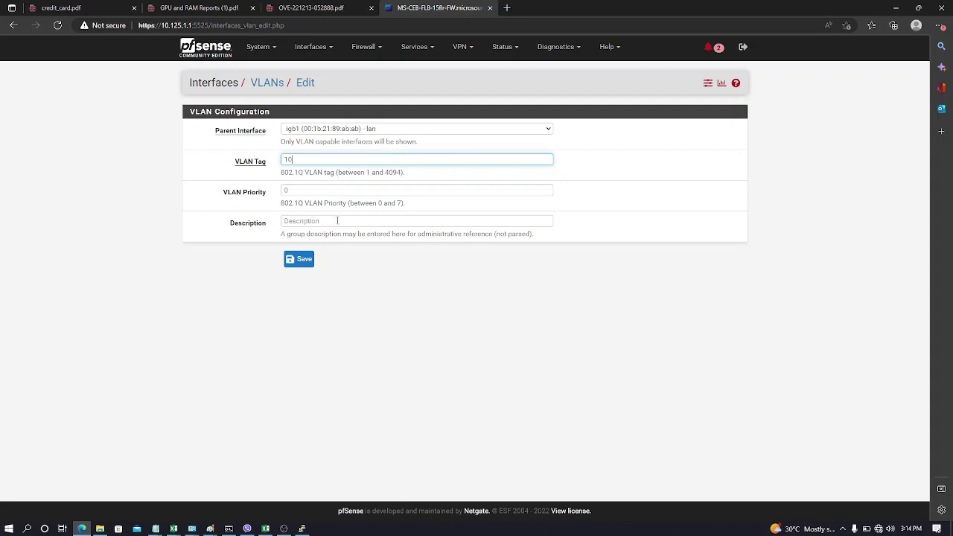
{"action": "left_click", "coordinate": [337, 221]}
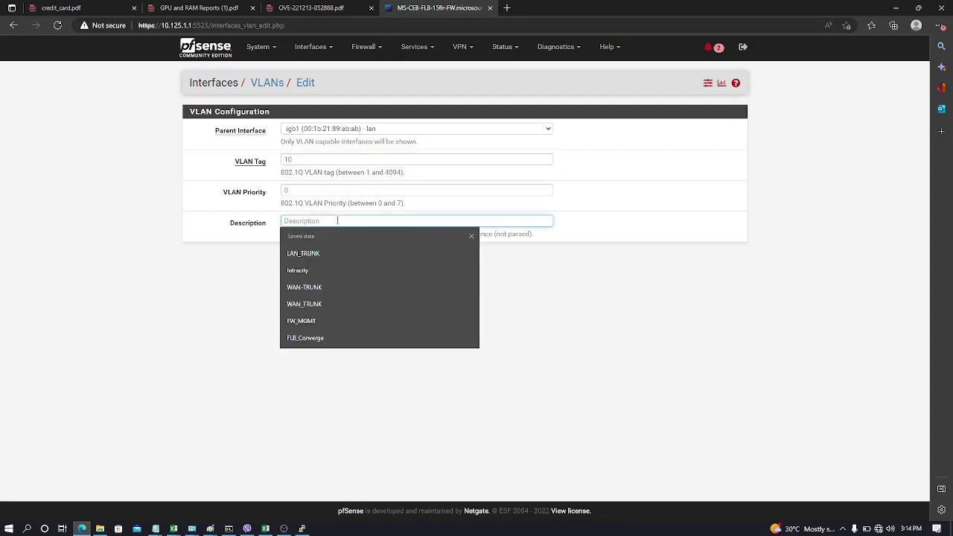
{"action": "type", "text": "VLA"}
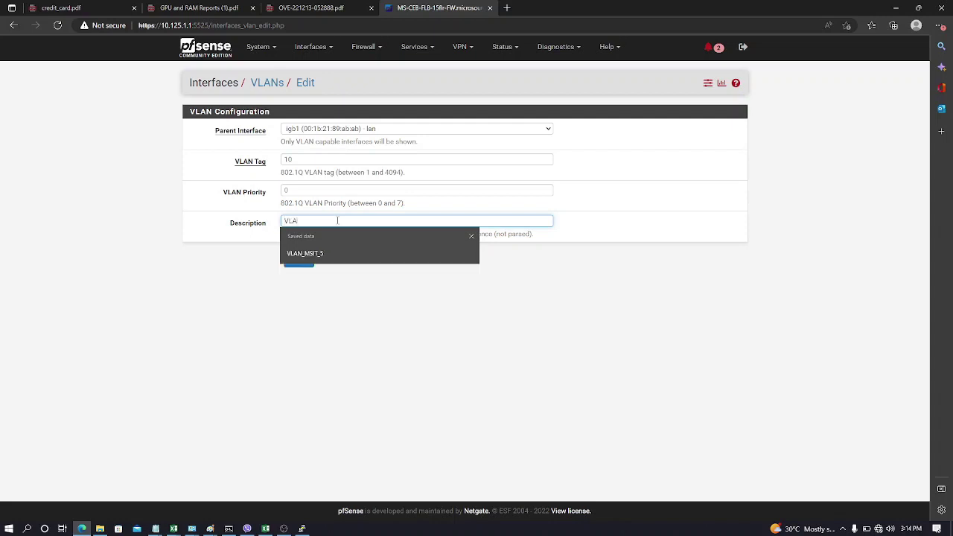
{"action": "type", "text": "N_W"}
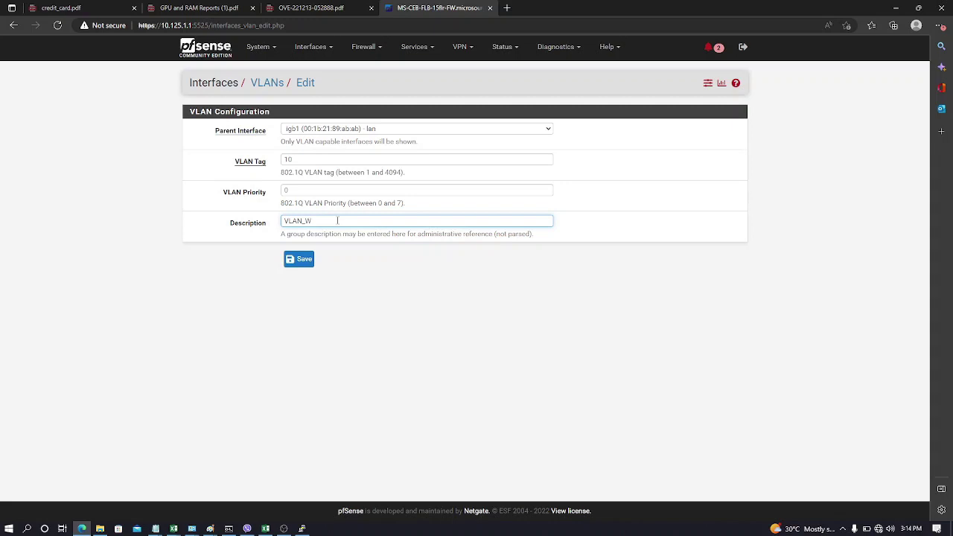
{"action": "type", "text": "iFi Native"}
{"action": "type", "text": "10"}
{"action": "left_click", "coordinate": [301, 262]}
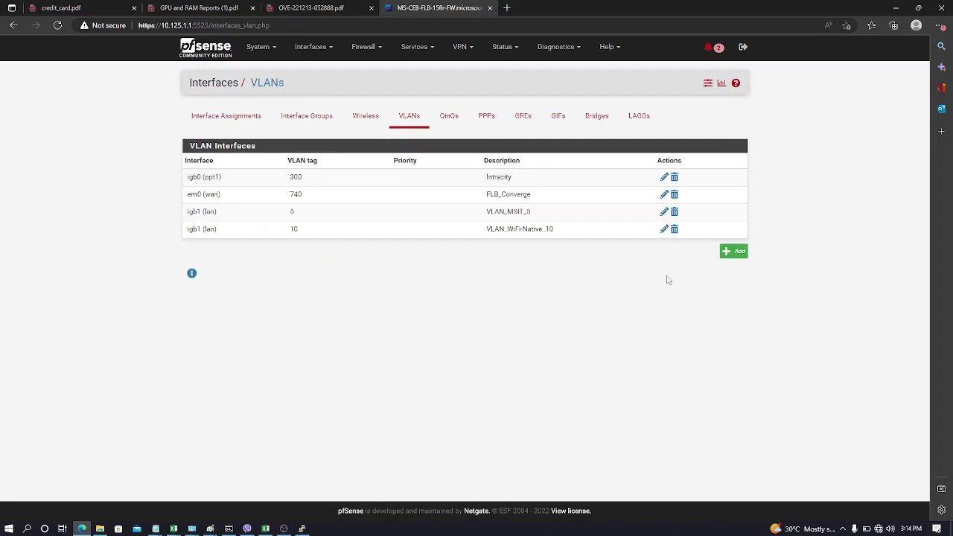
Step: Add a VLAN on parent interface igb1 (lan) with tag 15 and the description VLAN_WiFi-Std_15, and save it
{"action": "left_click", "coordinate": [734, 252]}
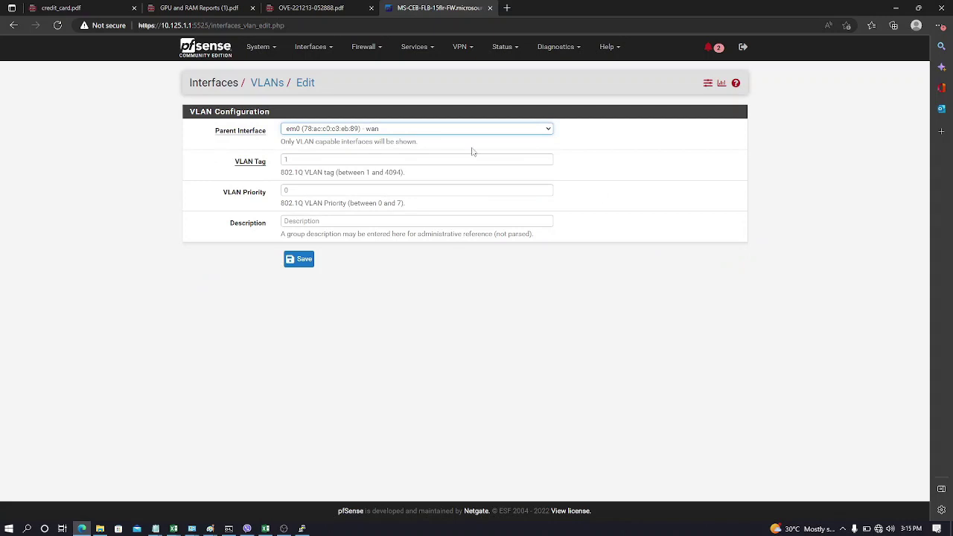
{"action": "left_click", "coordinate": [455, 129]}
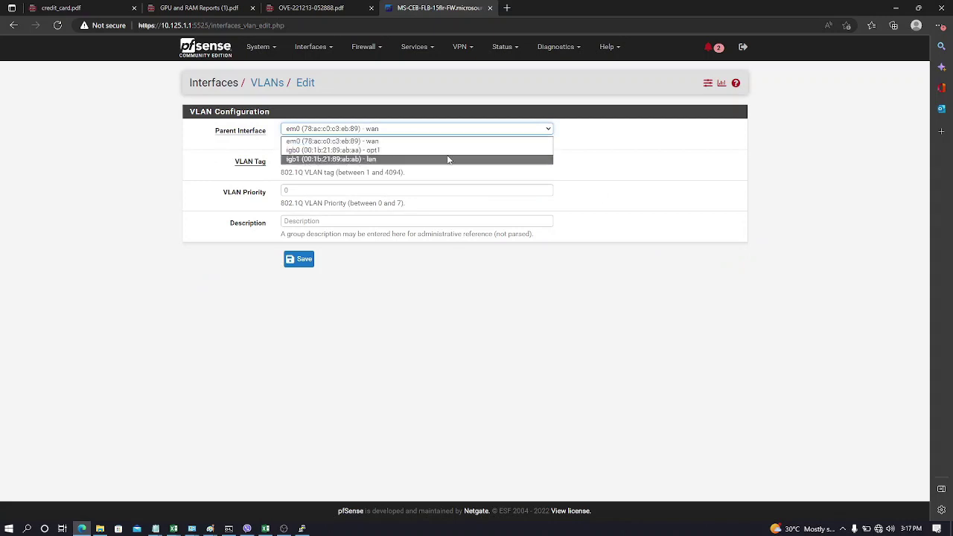
{"action": "left_click", "coordinate": [449, 159]}
{"action": "left_click", "coordinate": [399, 160]}
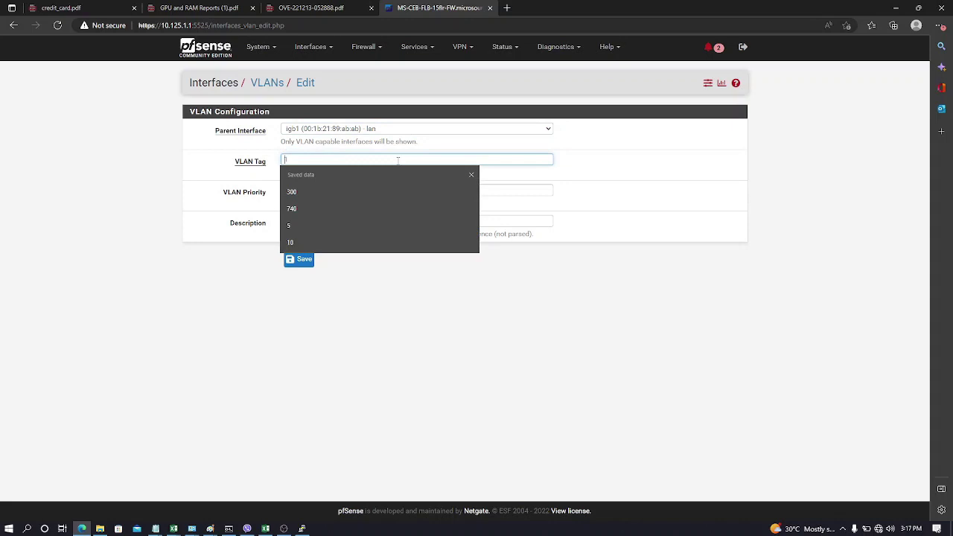
{"action": "type", "text": "15"}
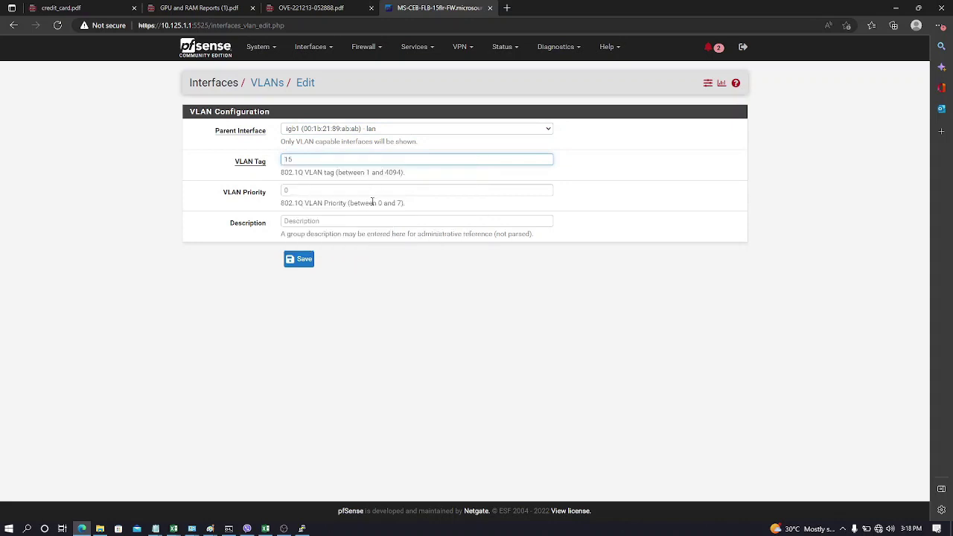
{"action": "left_click", "coordinate": [363, 221]}
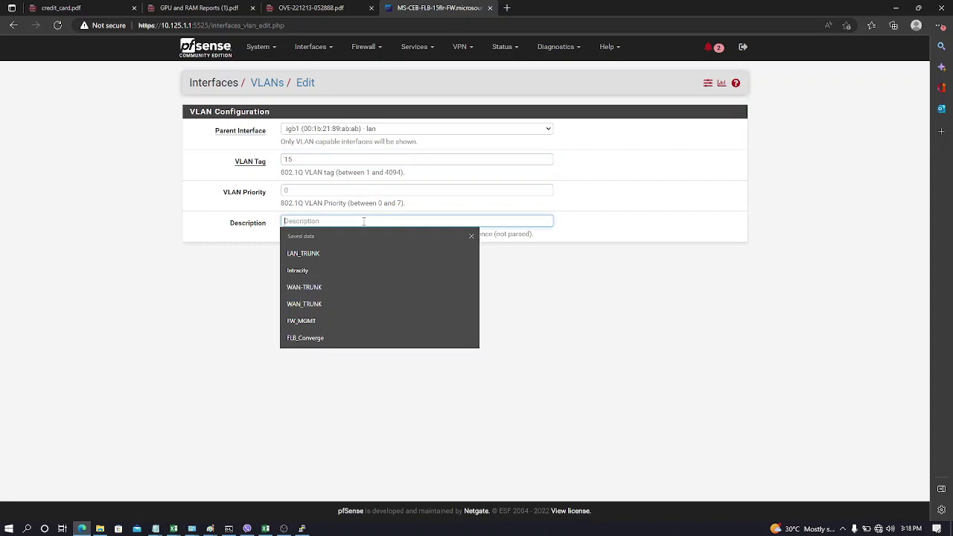
{"action": "type", "text": "VLAN"}
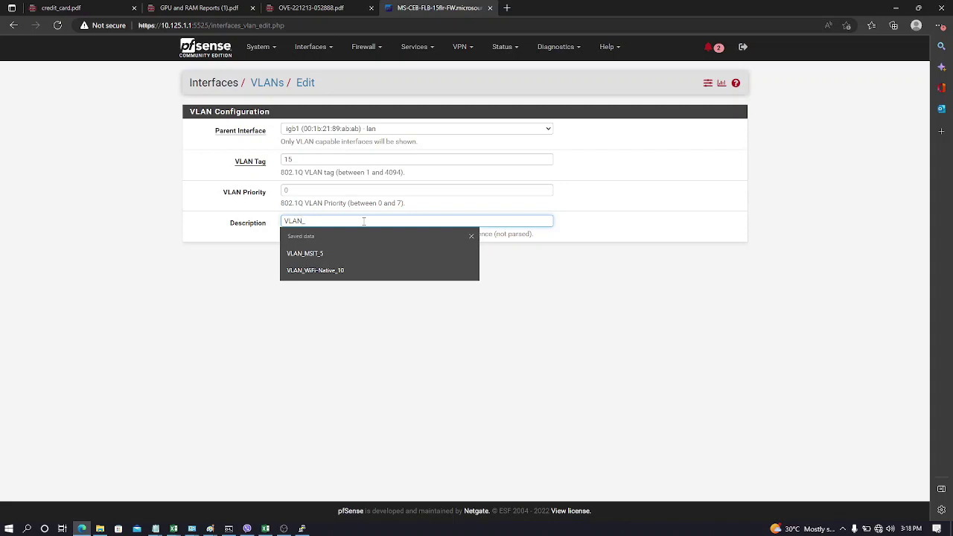
{"action": "type", "text": "_Wi"}
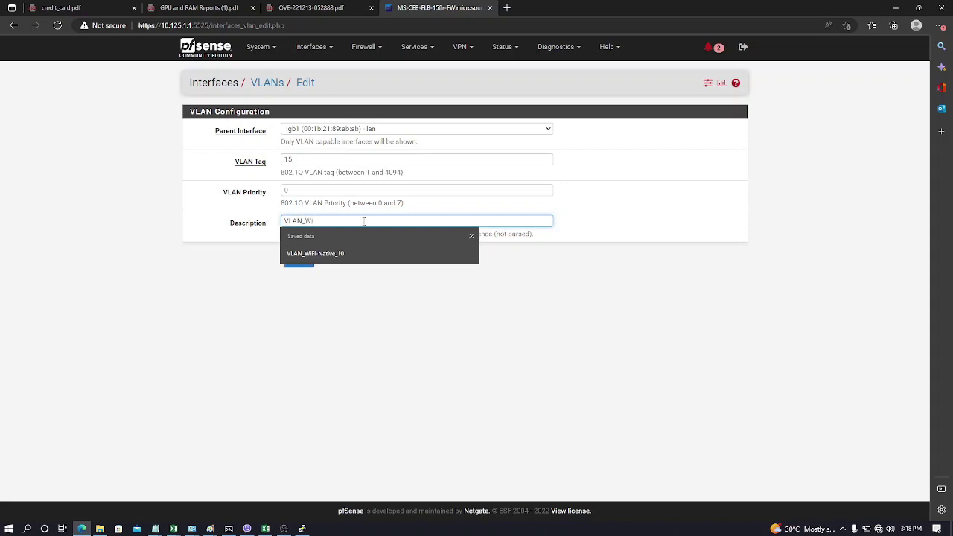
{"action": "type", "text": "Fi ST"}
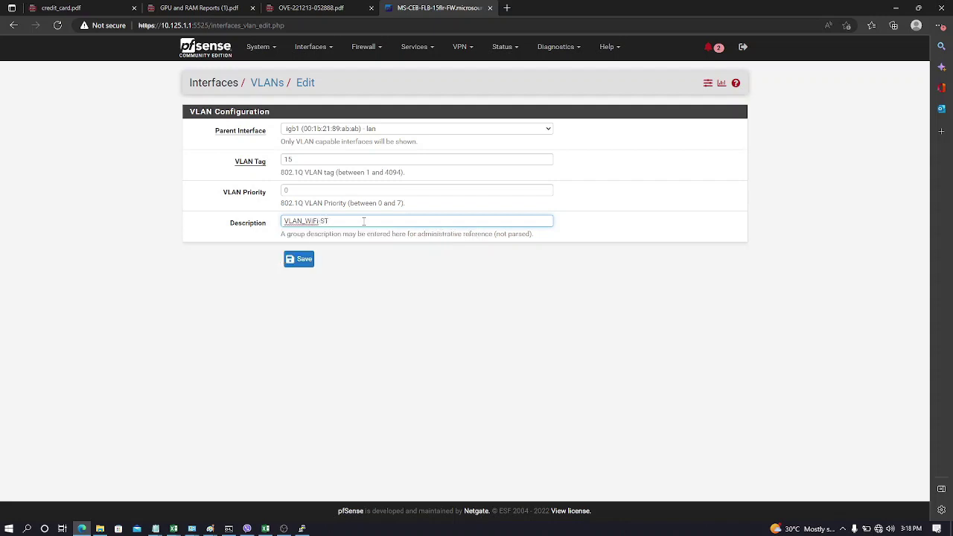
{"action": "type", "text": "ta"}
{"action": "type", "text": "_"}
{"action": "type", "text": "15"}
{"action": "left_click", "coordinate": [302, 259]}
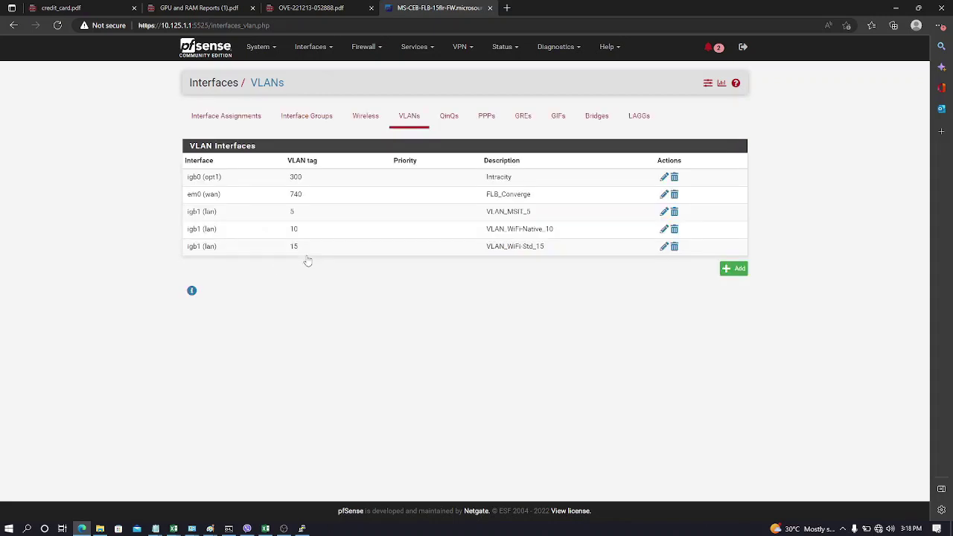
Step: Add a VLAN on parent interface igb1 (lan) with tag 20 and the description VLAN_CCTV_20, and save it
{"action": "left_click", "coordinate": [730, 272]}
{"action": "left_click", "coordinate": [417, 129]}
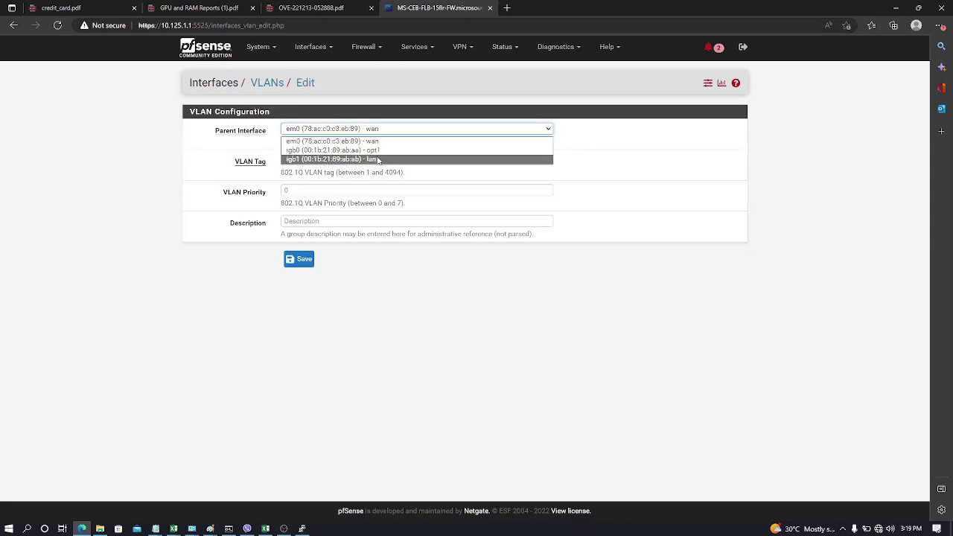
{"action": "left_click", "coordinate": [378, 158]}
{"action": "left_click", "coordinate": [363, 160]}
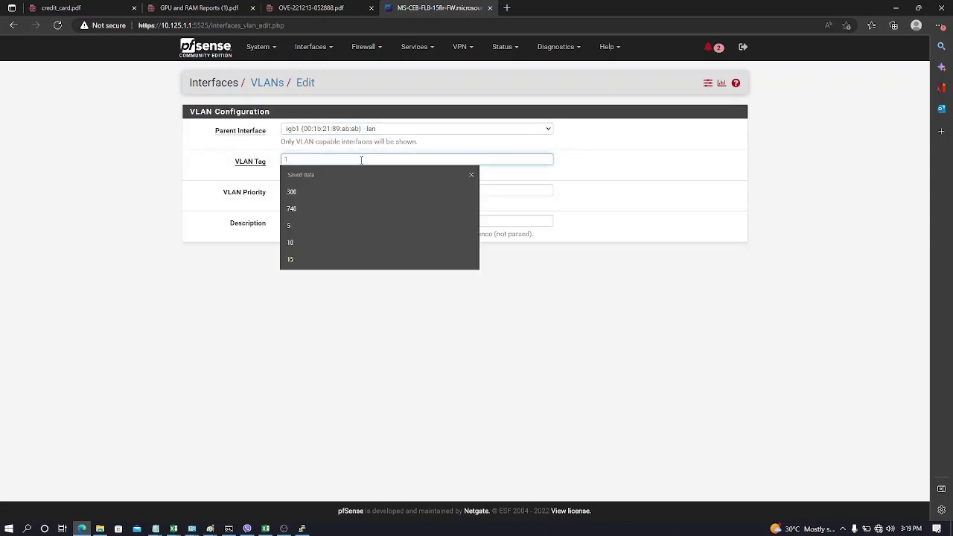
{"action": "type", "text": "20"}
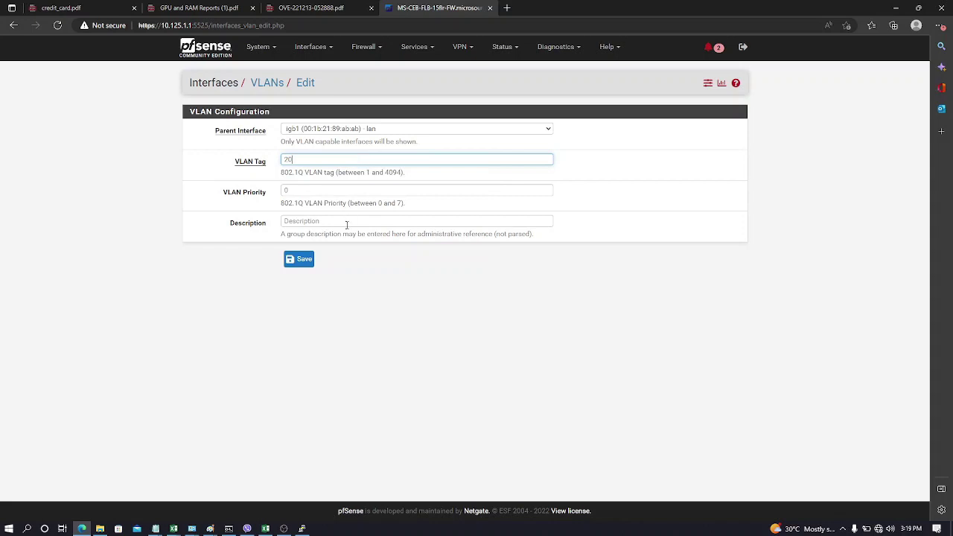
{"action": "left_click", "coordinate": [347, 221]}
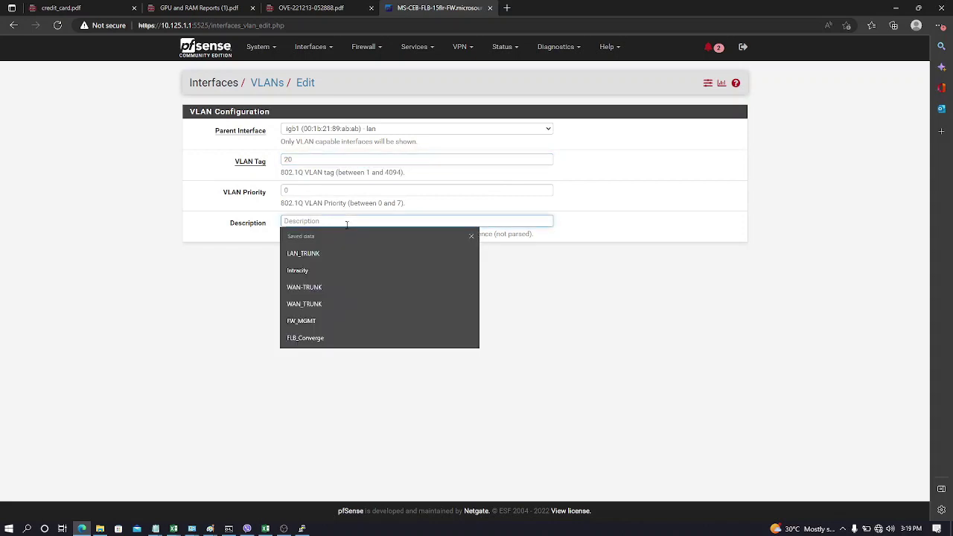
{"action": "type", "text": "VLAN"}
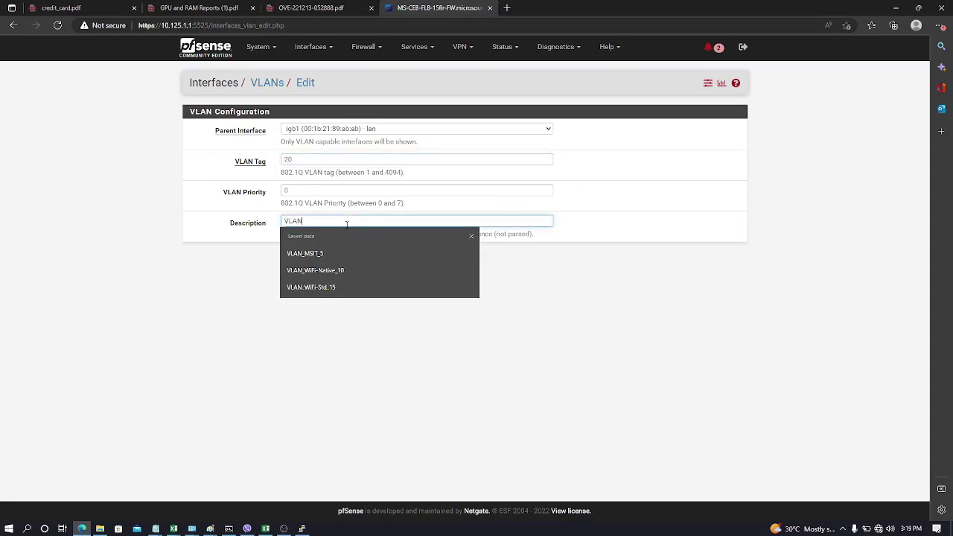
{"action": "type", "text": "_CCTV"}
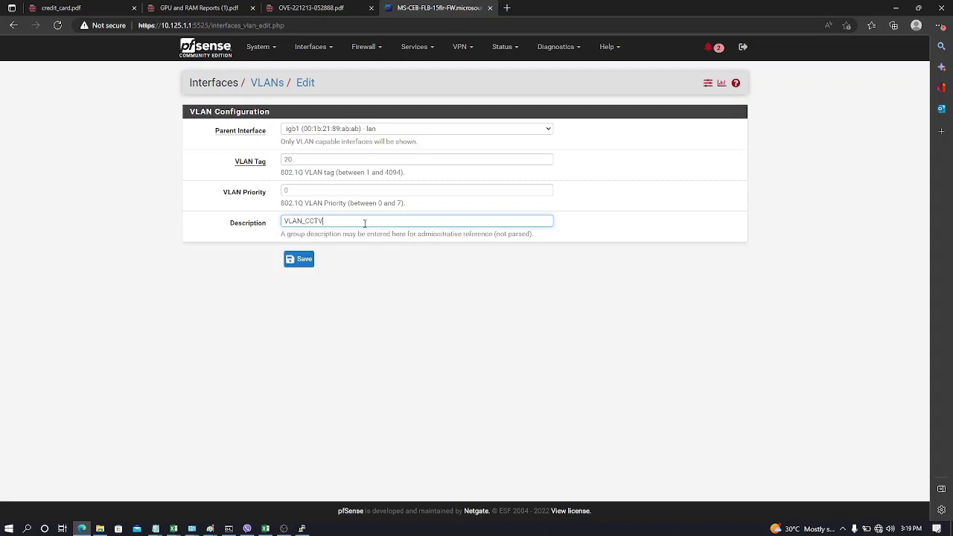
{"action": "type", "text": "_20"}
{"action": "left_click", "coordinate": [300, 259]}
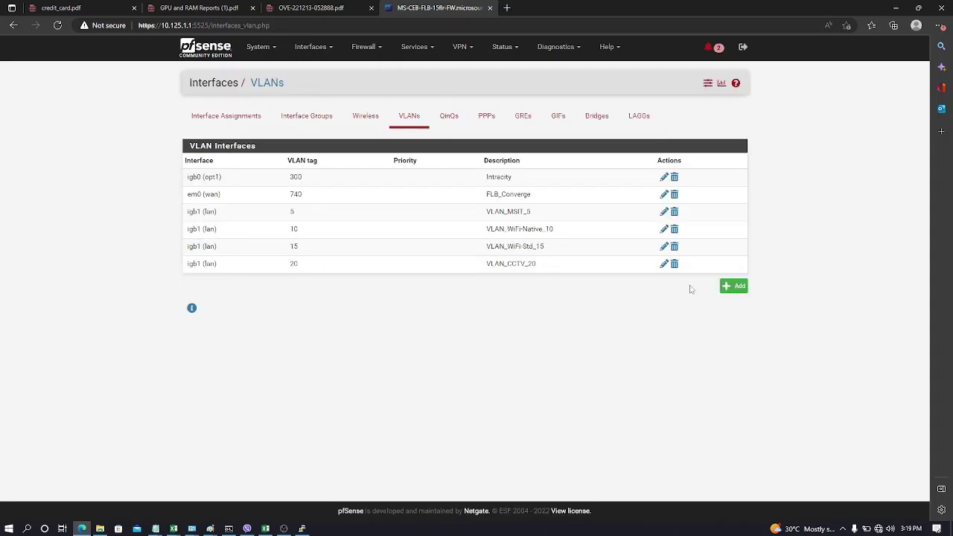
Step: Add a VLAN on parent interface igb1 (lan) with tag 25 and the description VLAN_Door-Acs_25, and save it
{"action": "left_click", "coordinate": [730, 289]}
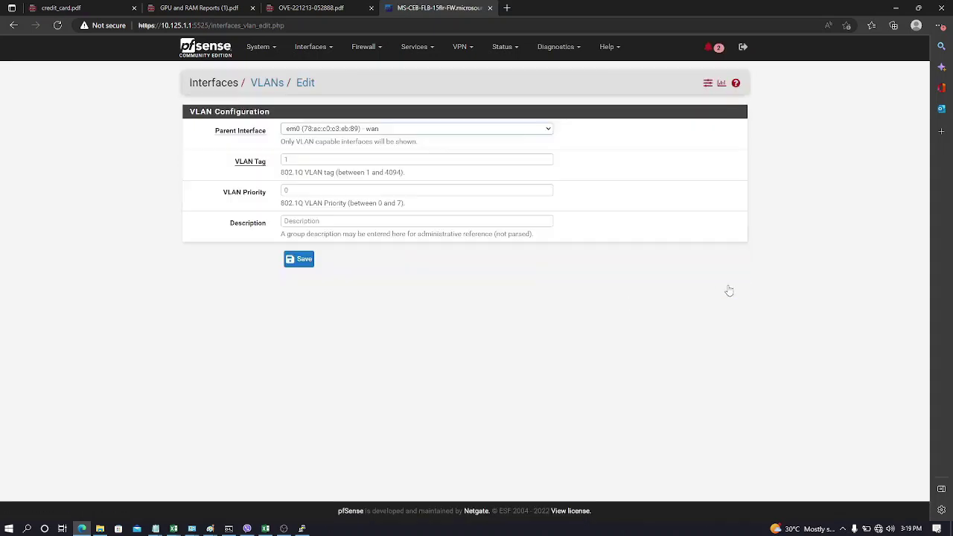
{"action": "left_click", "coordinate": [398, 133]}
{"action": "left_click", "coordinate": [397, 134]}
{"action": "left_click", "coordinate": [398, 132]}
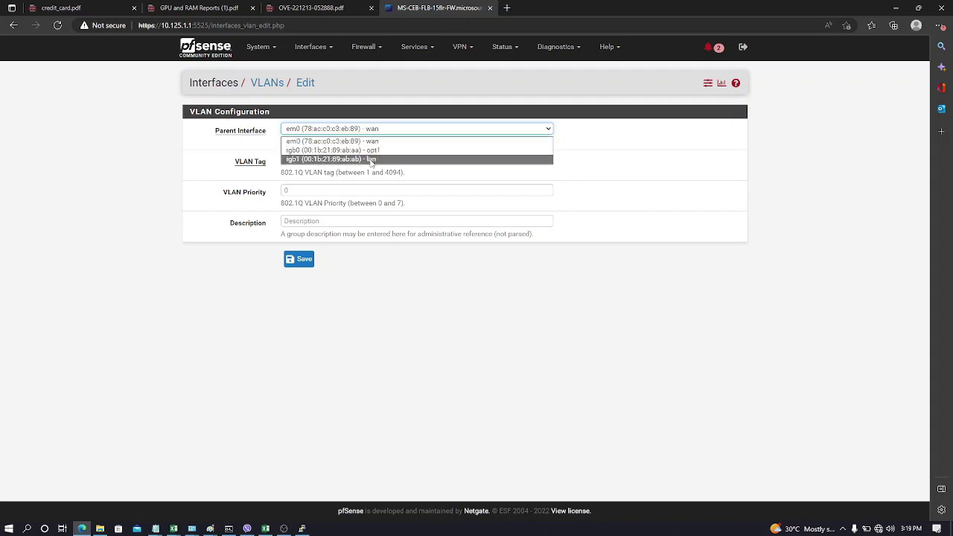
{"action": "left_click", "coordinate": [369, 158]}
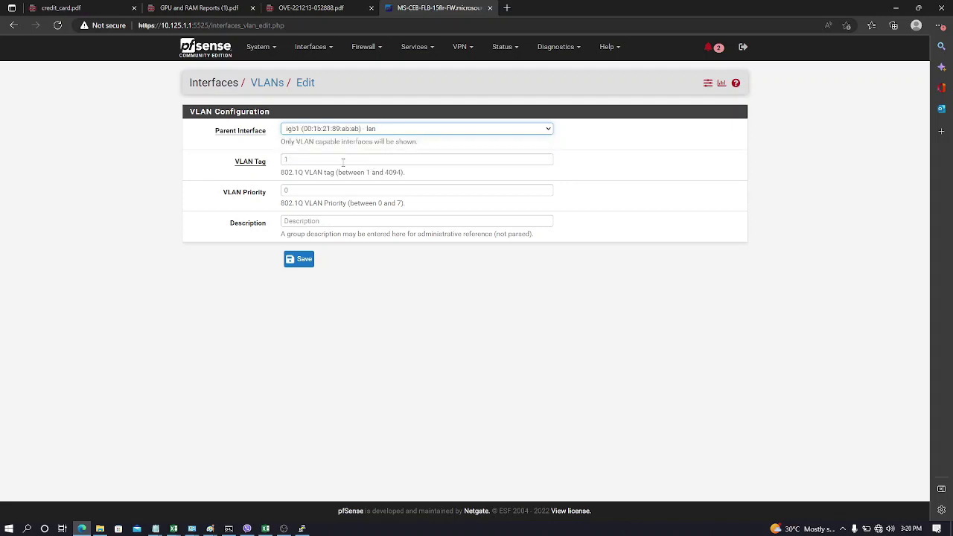
{"action": "left_click", "coordinate": [344, 162]}
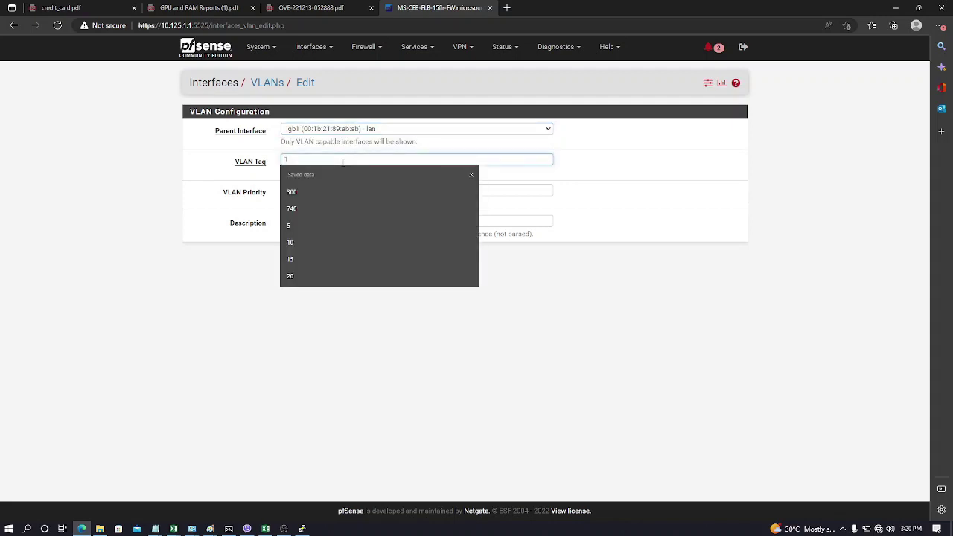
{"action": "type", "text": "25"}
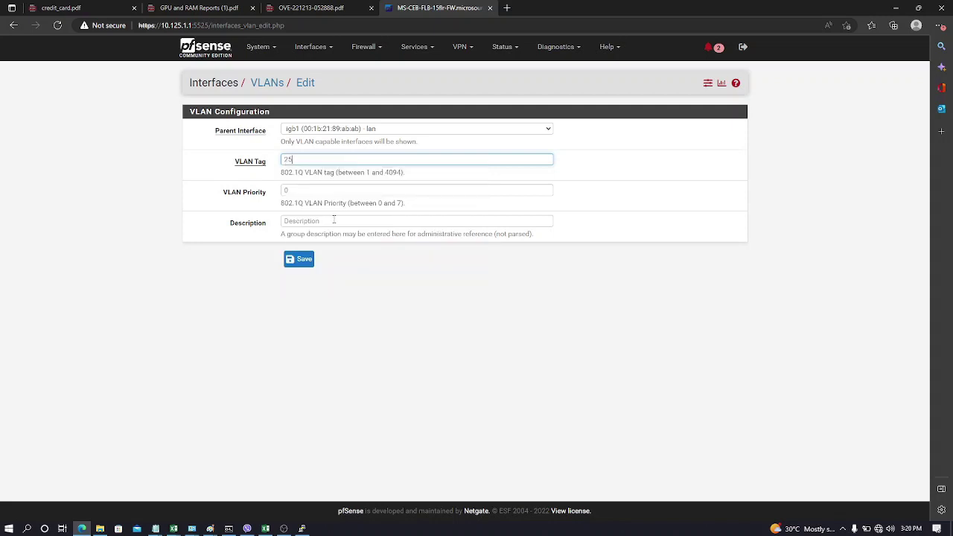
{"action": "left_click", "coordinate": [334, 220]}
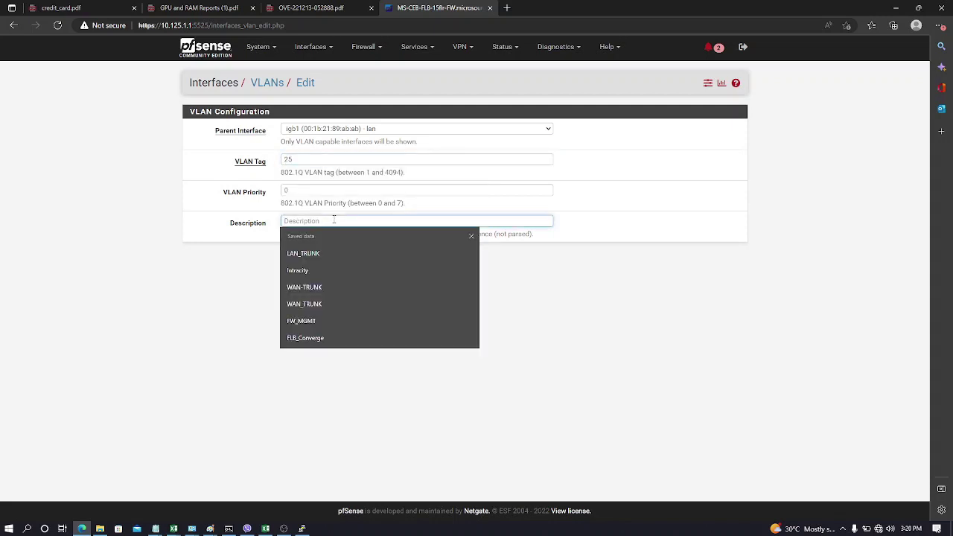
{"action": "type", "text": "VLAN_Doo"}
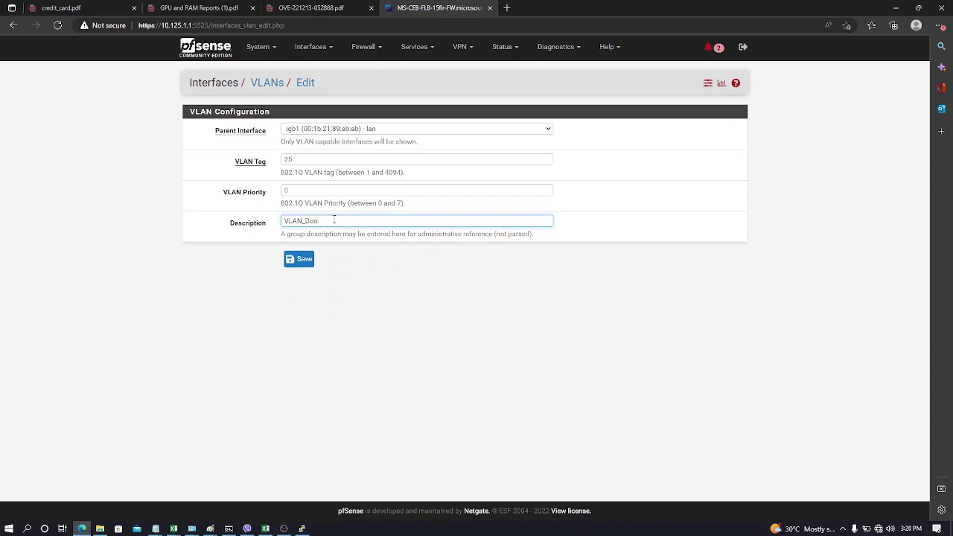
{"action": "type", "text": "r "}
{"action": "type", "text": "Acc"}
{"action": "type", "text": "e"}
{"action": "type", "text": "_25"}
{"action": "left_click", "coordinate": [301, 259]}
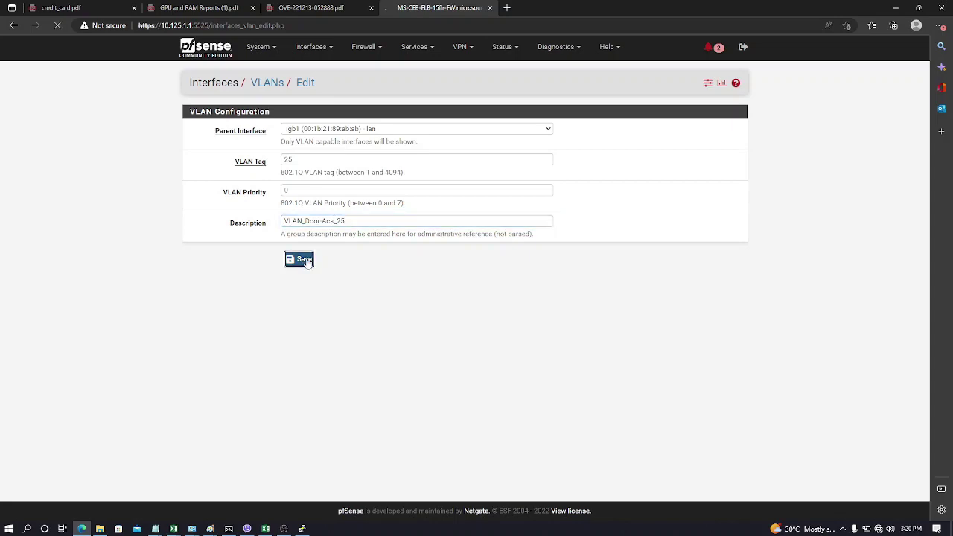